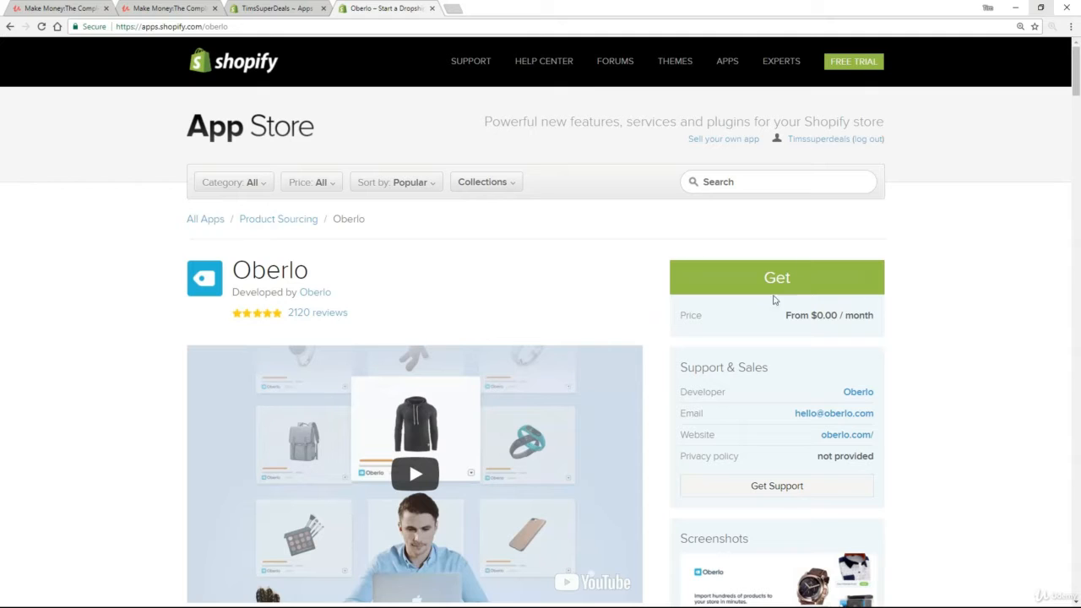
Start installing Oberlo from its App Store listing with the Get button.
click(779, 280)
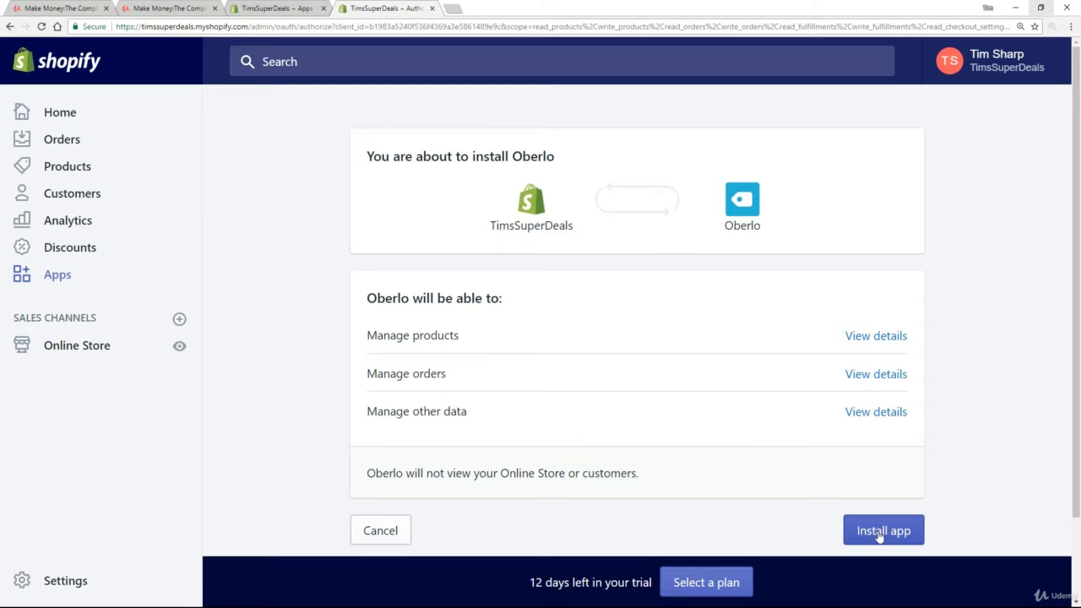
Approve the Oberlo installation and its product and order permissions.
click(878, 532)
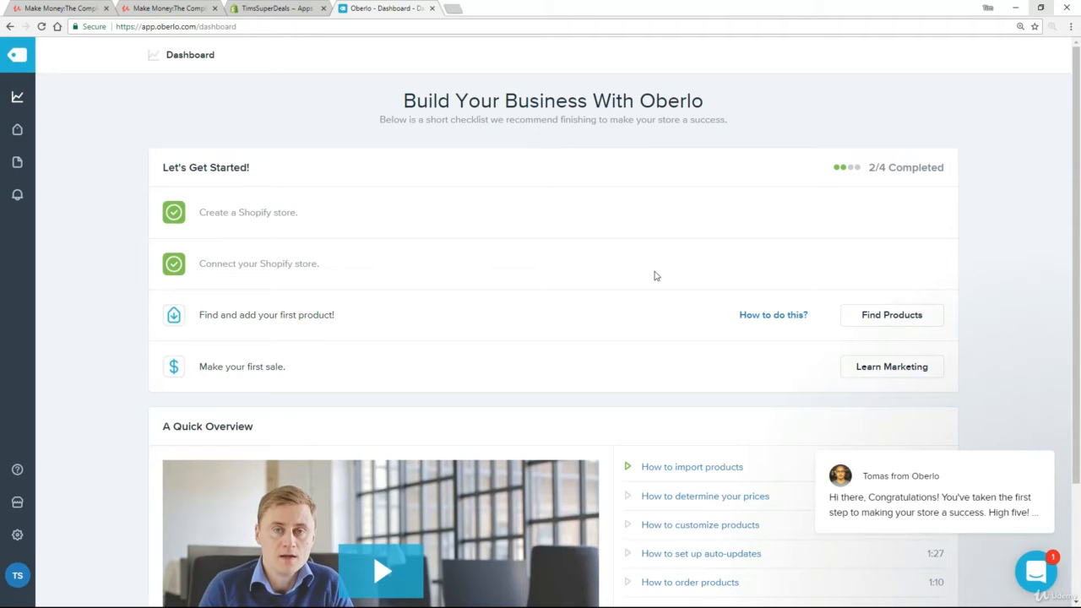
Clear the welcome chat, check the store's Apps page, then go to Oberlo's Find Products.
mouse_move(1003, 500)
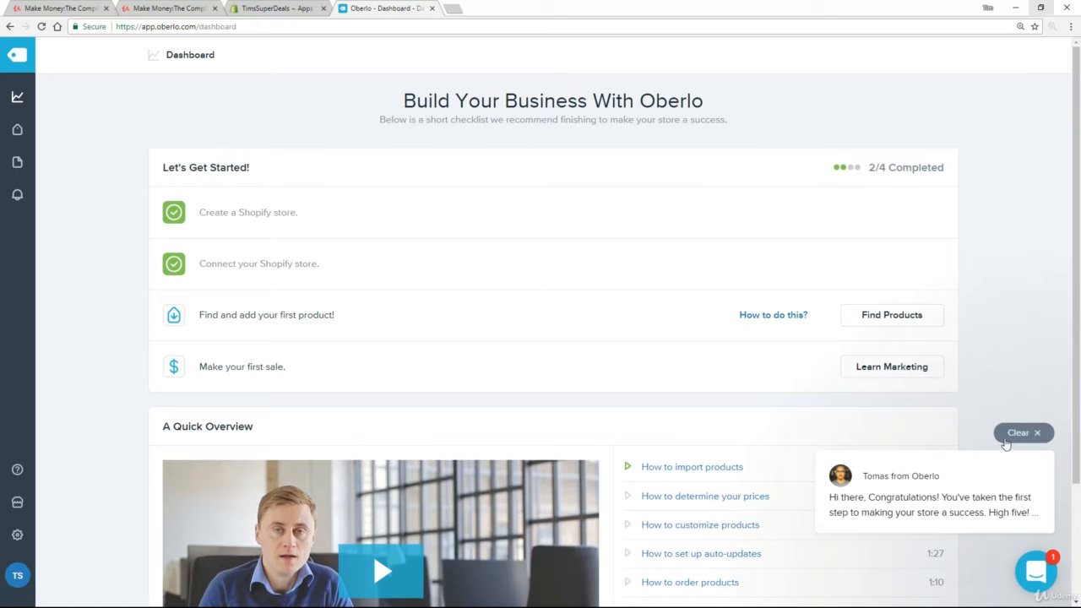
click(1019, 435)
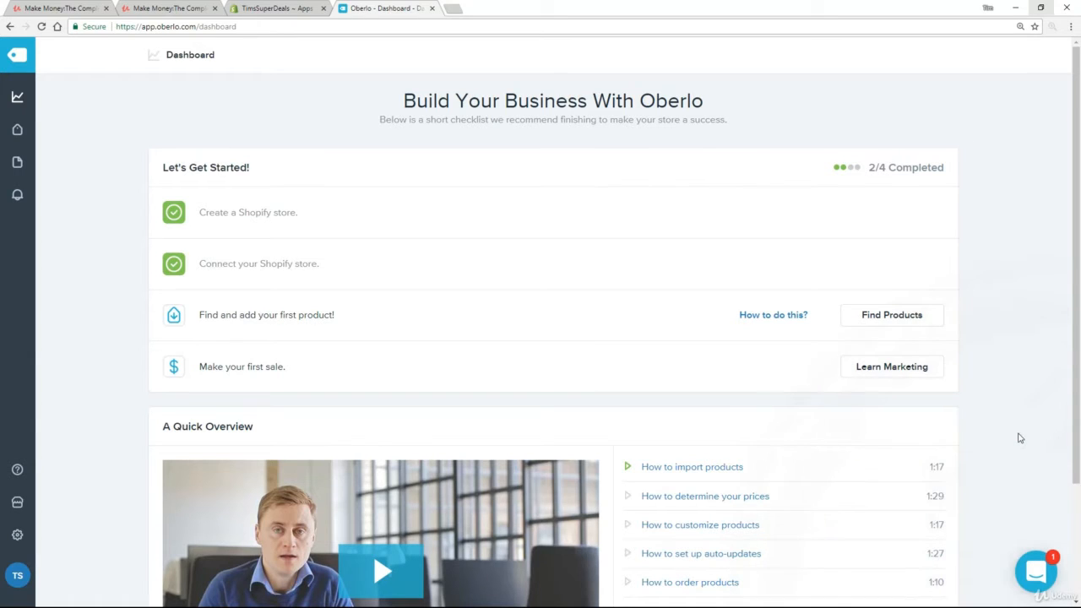
click(270, 10)
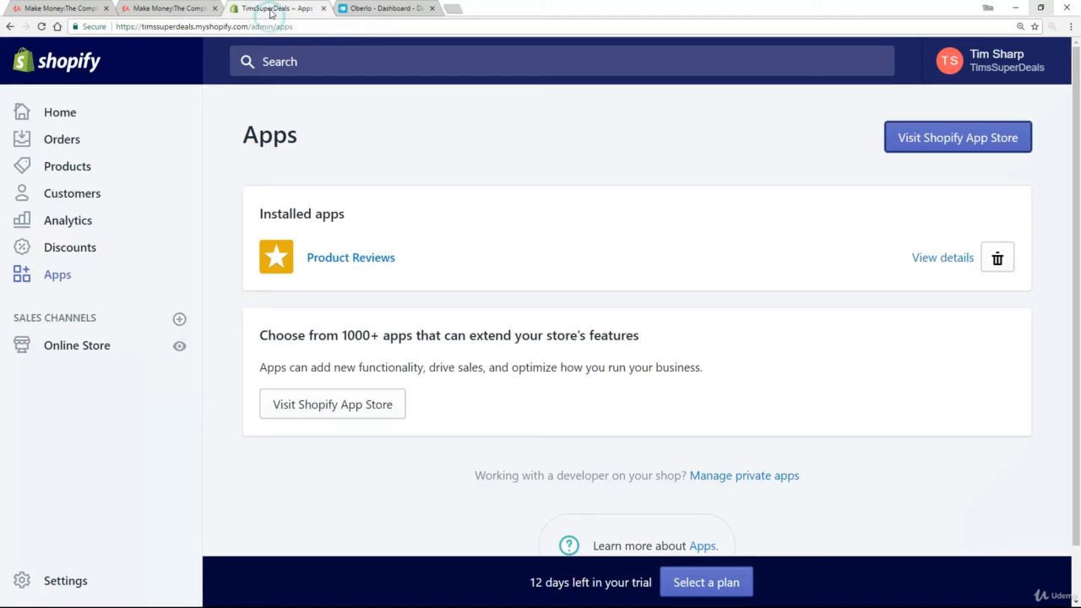
click(388, 10)
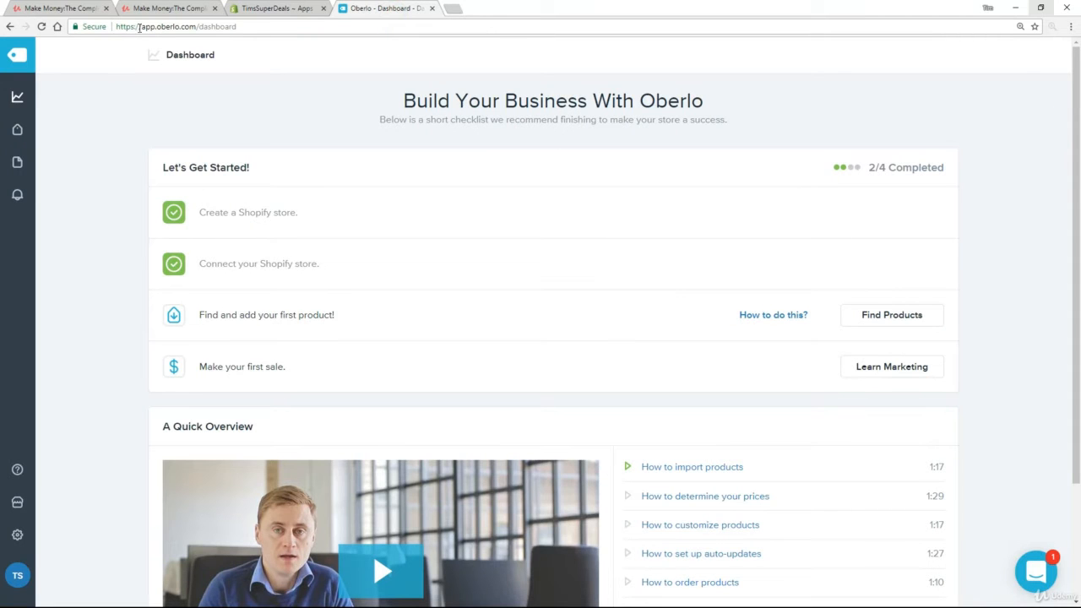
drag(140, 27, 241, 27)
click(91, 184)
click(892, 321)
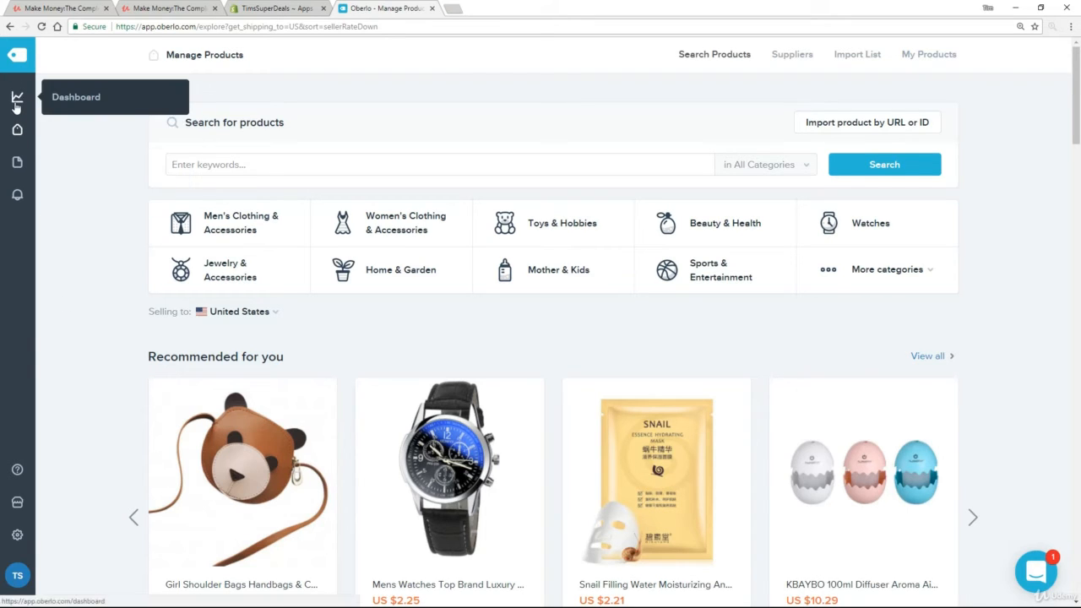
Open Search Products from the sidebar and browse the recommended and trending items.
mouse_move(17, 125)
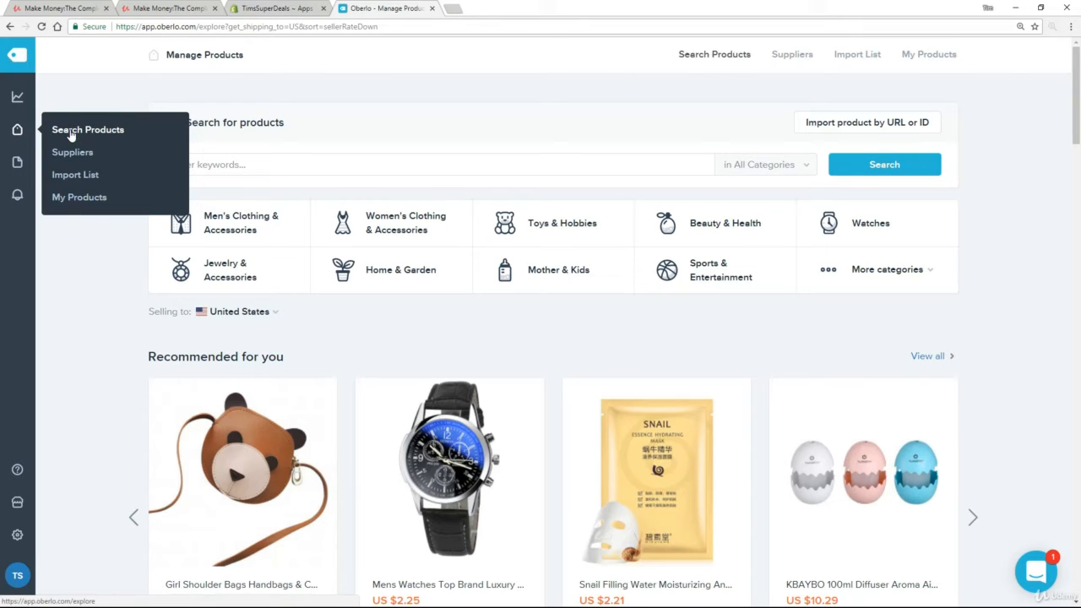
click(71, 133)
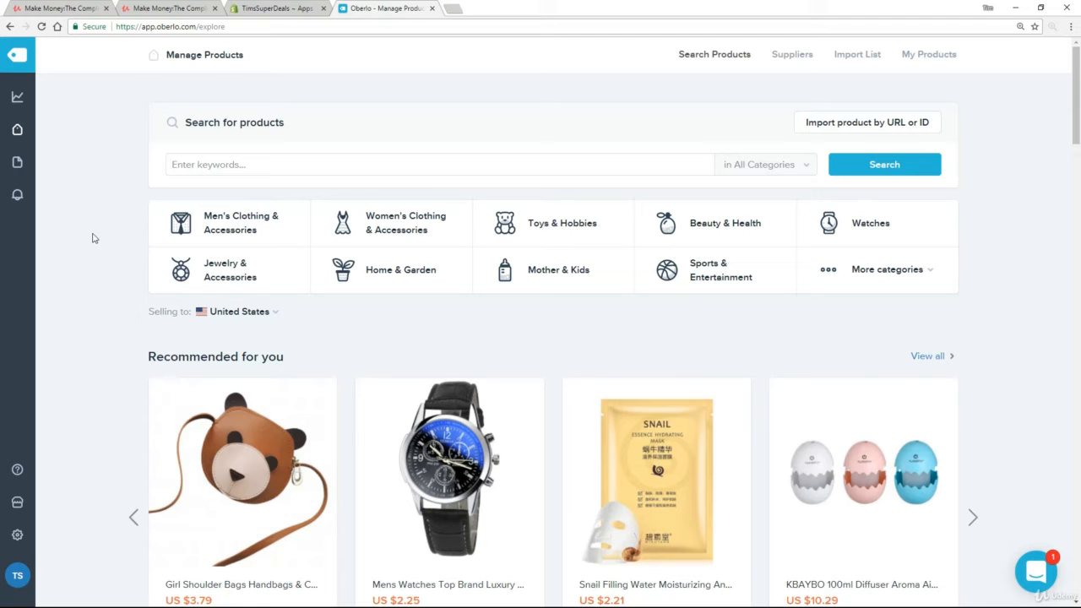
scroll(77, 224, down, 6)
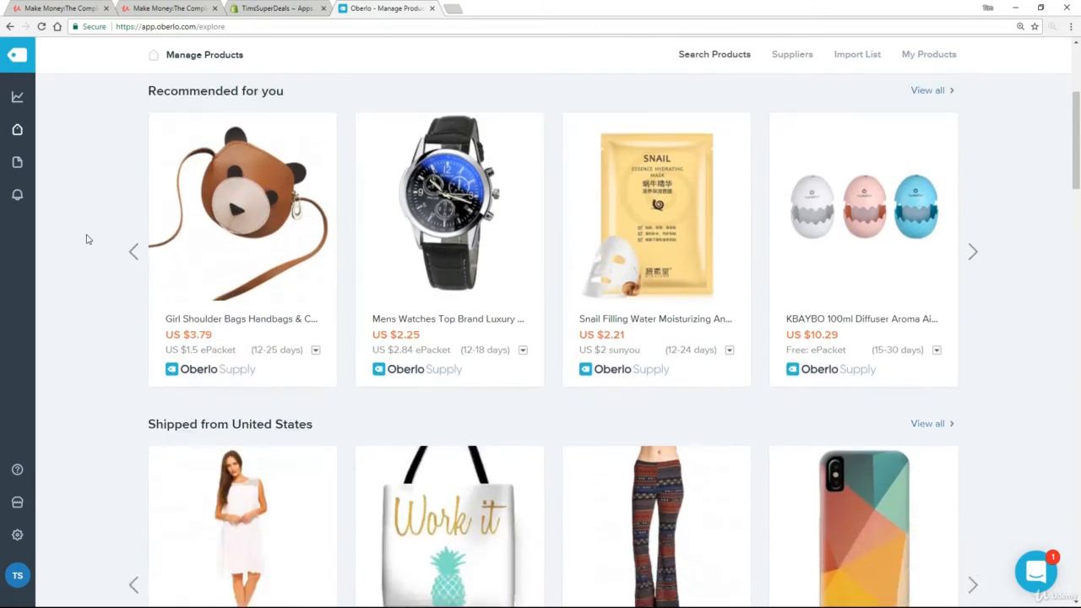
scroll(86, 240, down, 10)
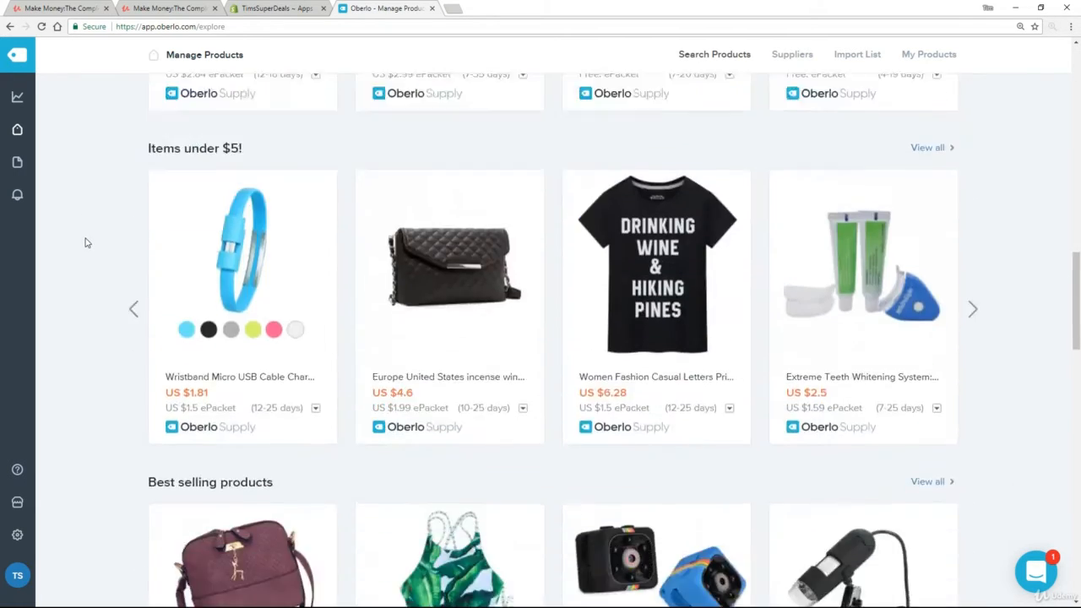
scroll(85, 243, down, 5)
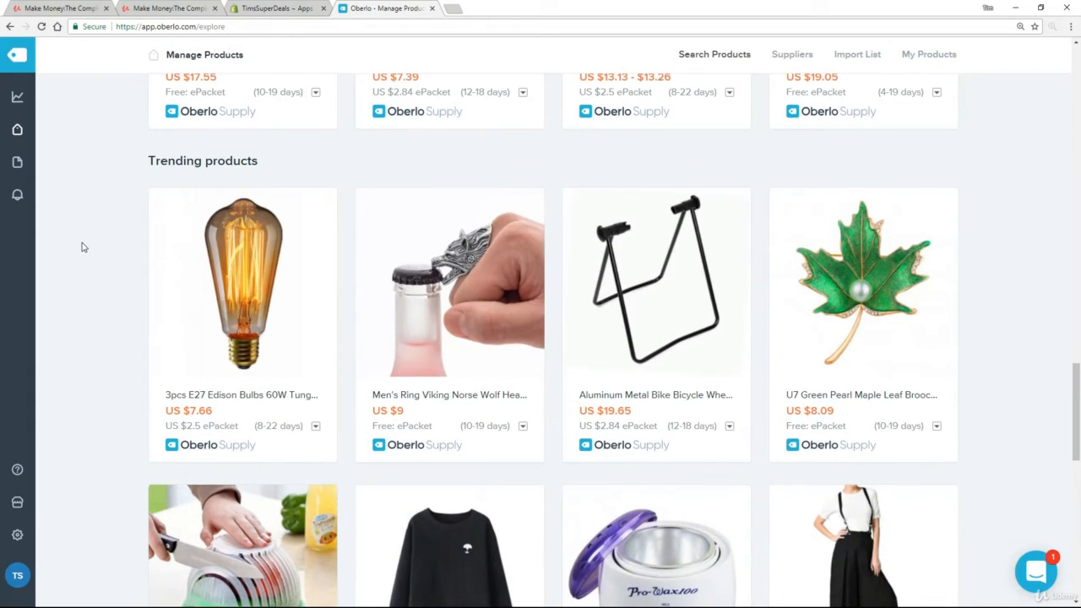
scroll(106, 271, up, 9)
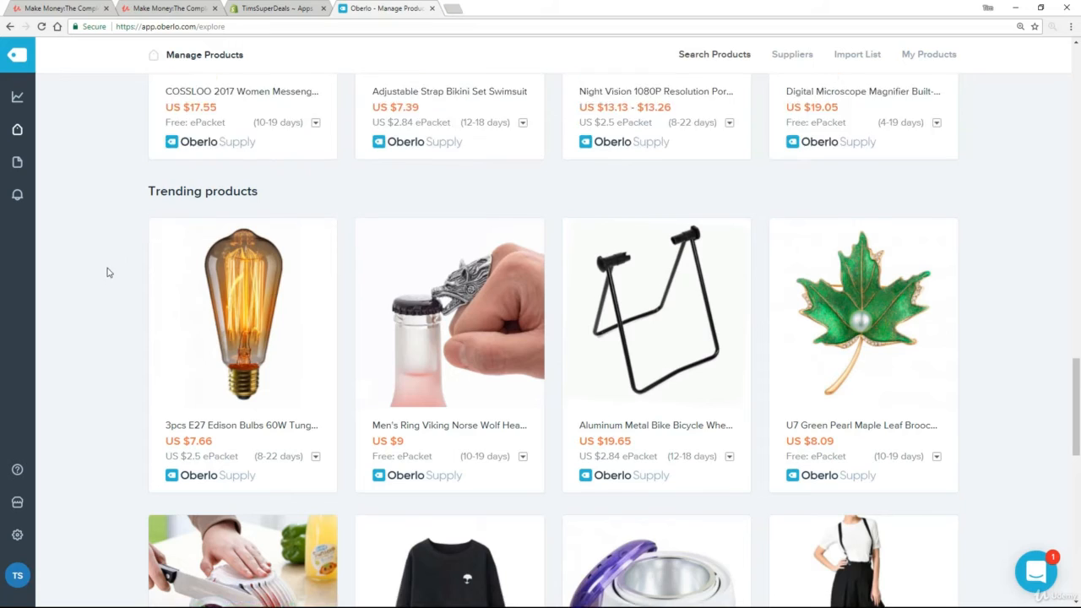
scroll(107, 271, up, 13)
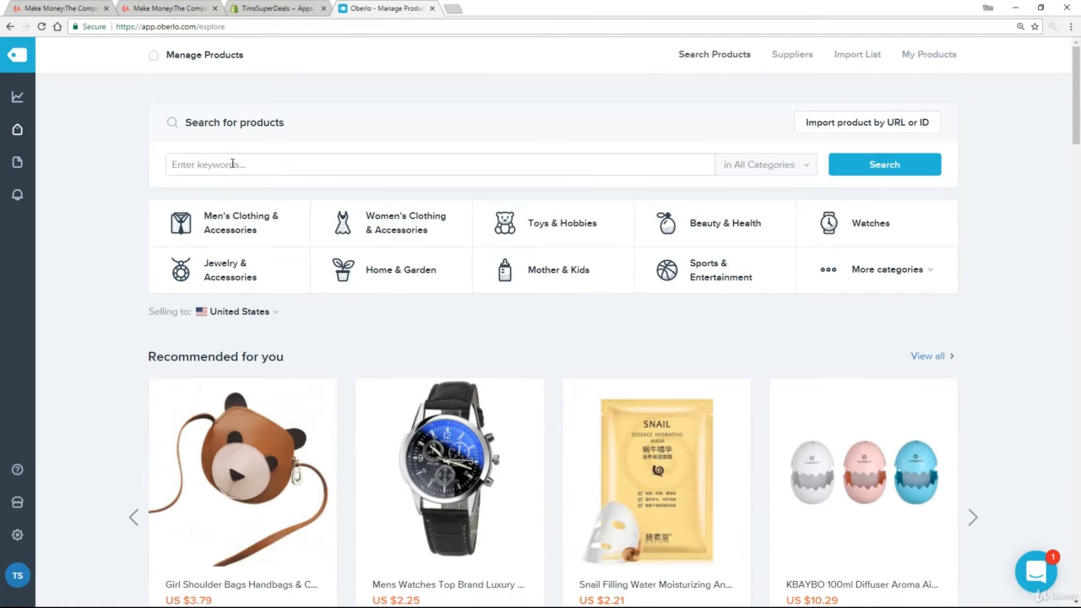
Search for 'dog jewelry' and scroll through the 33,133 results.
click(233, 164)
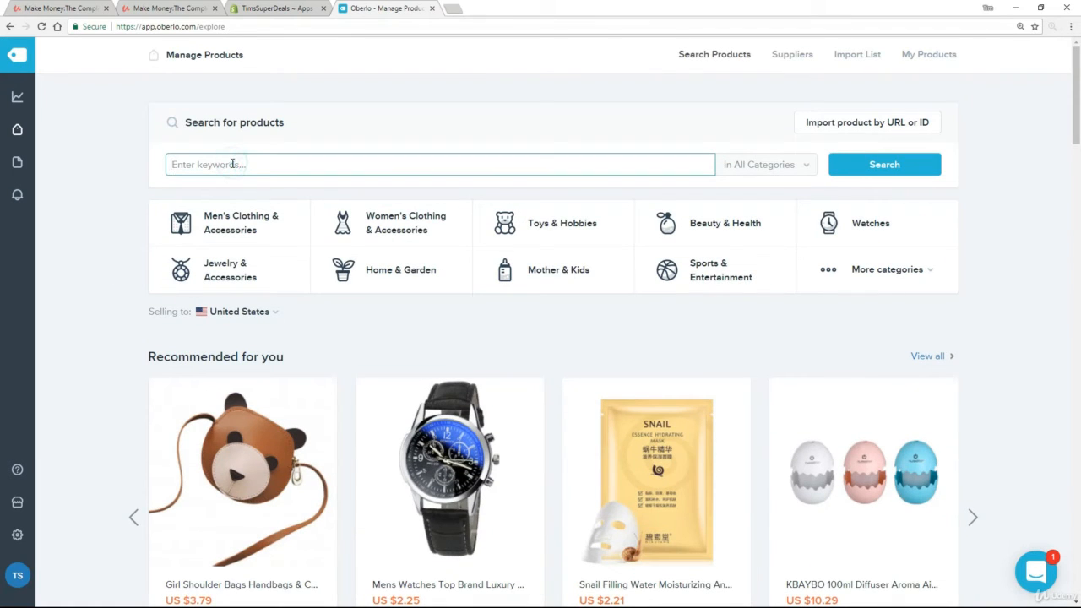
text(dog jewelry)
click(883, 166)
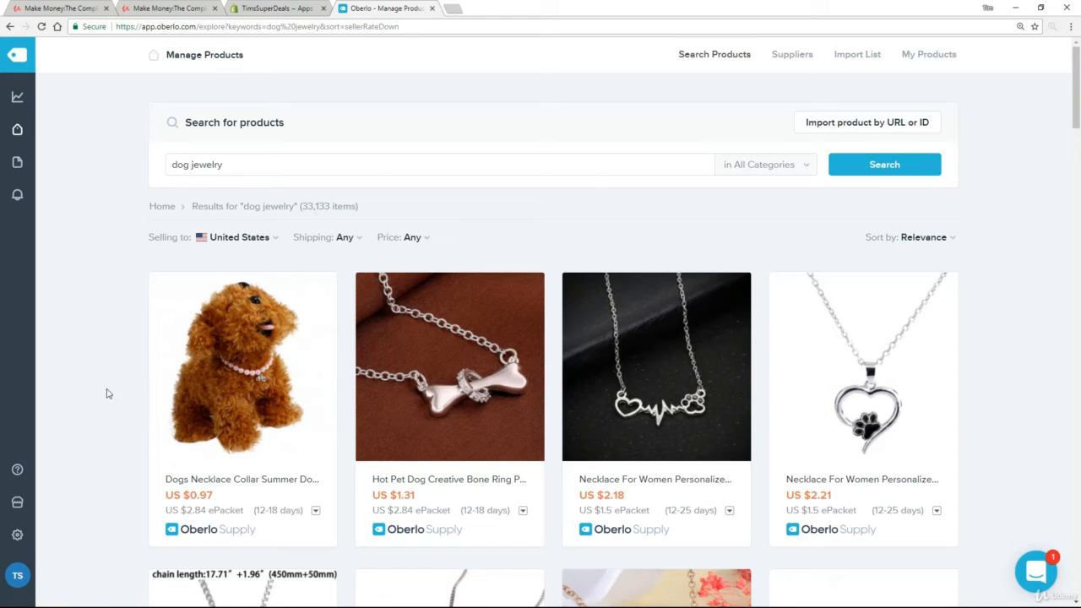
scroll(115, 358, down, 3)
scroll(115, 358, down, 6)
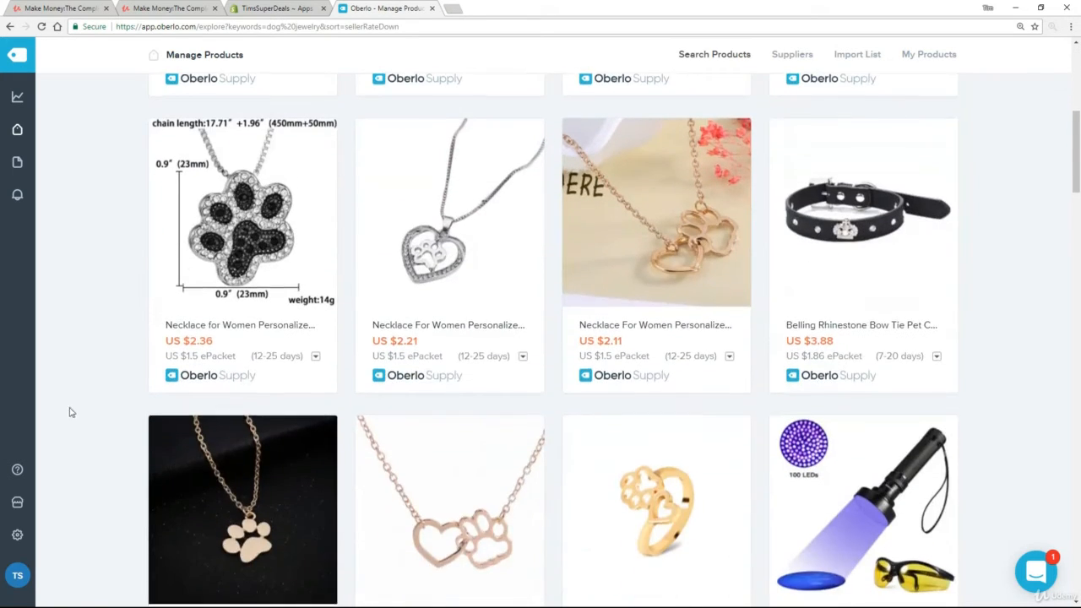
scroll(66, 419, down, 5)
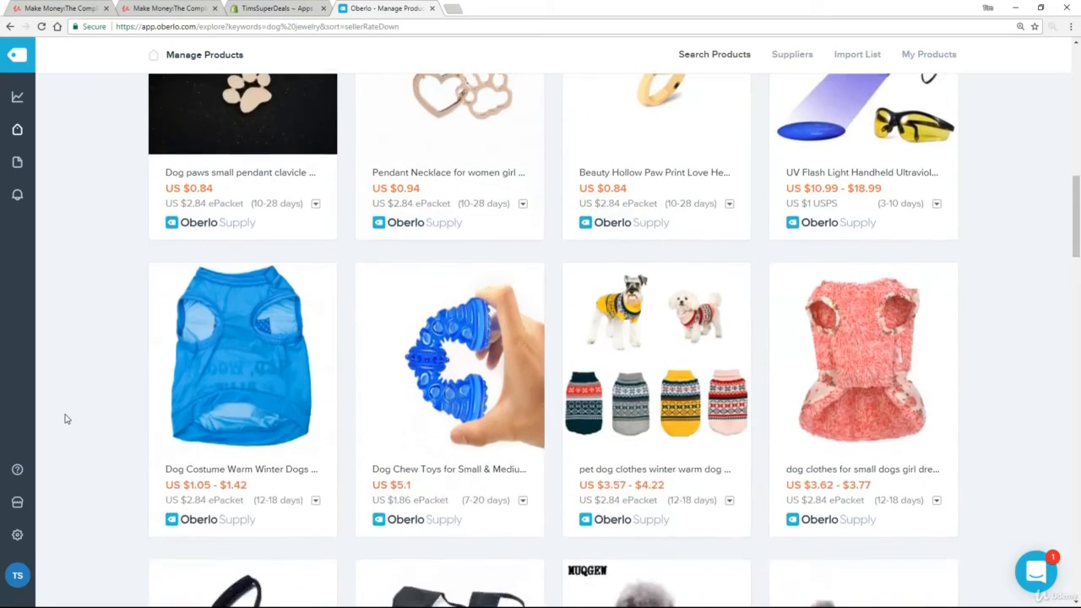
scroll(66, 419, down, 2)
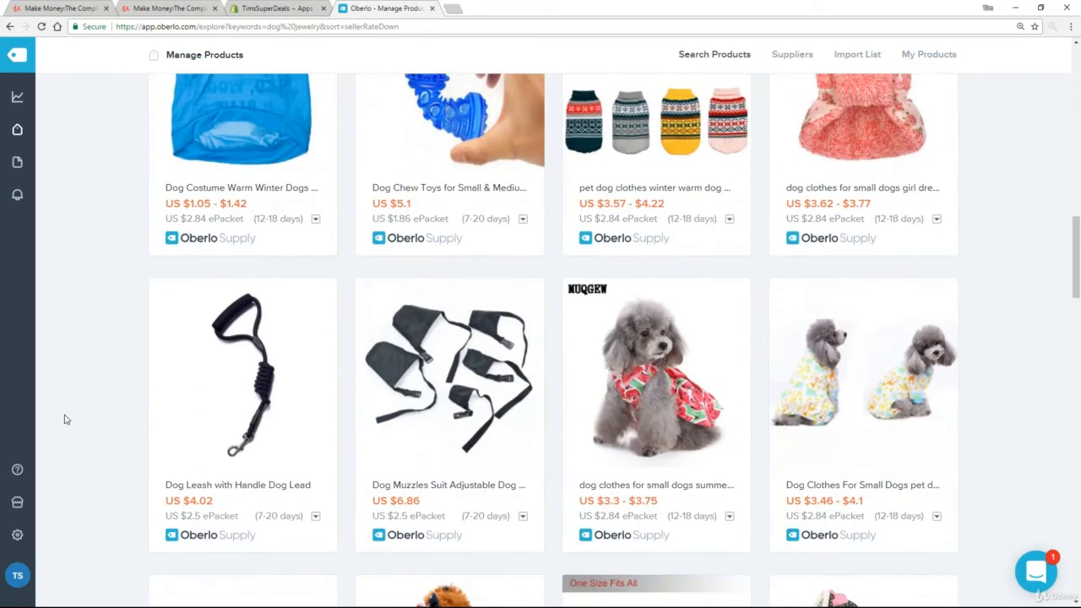
scroll(66, 419, down, 2)
scroll(64, 417, up, 6)
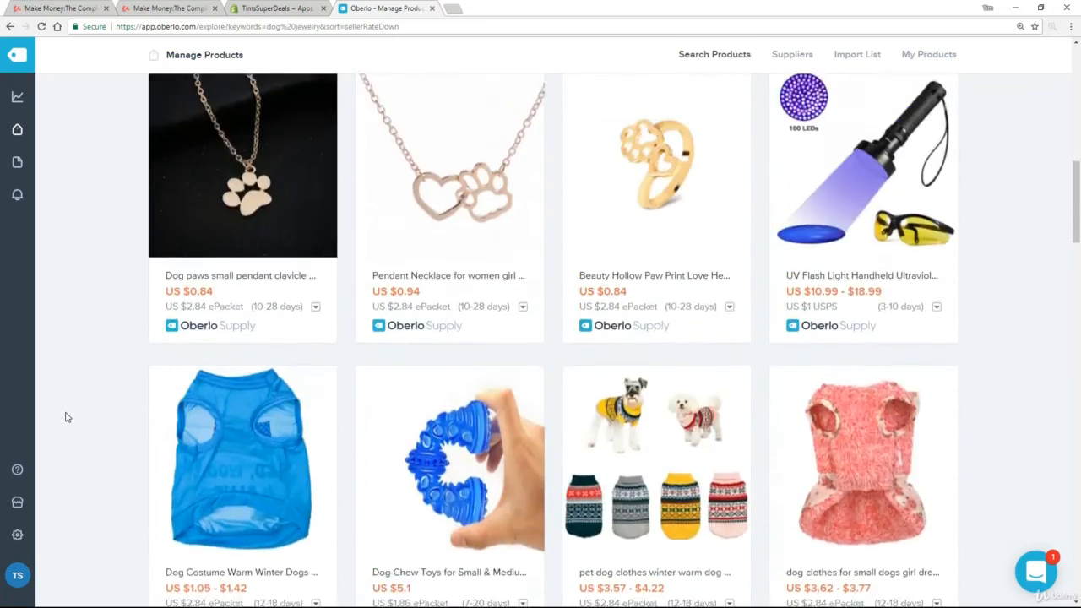
scroll(68, 417, up, 10)
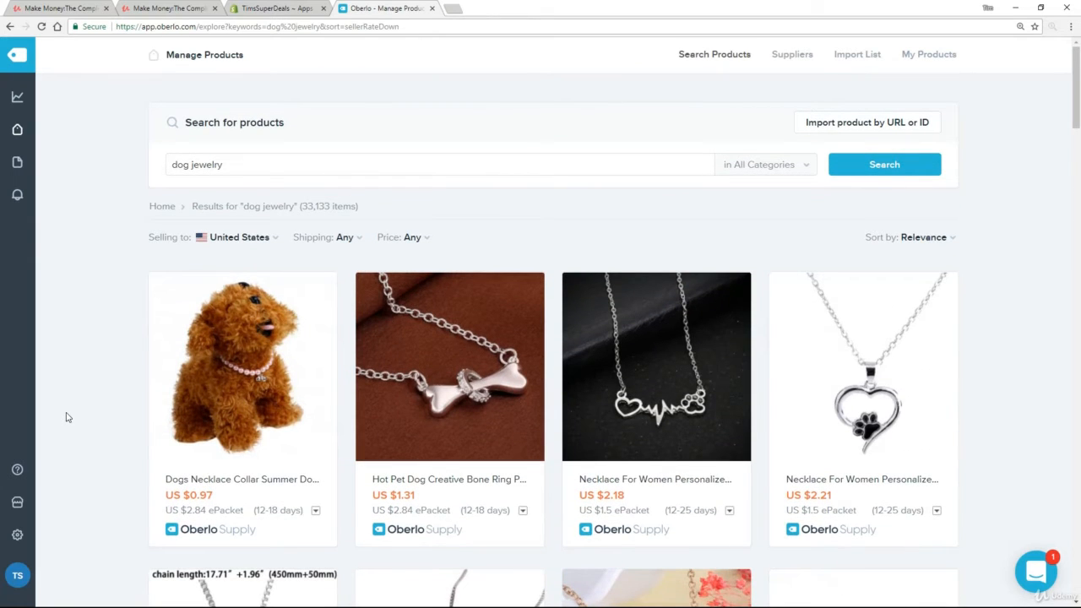
Add the fourth result, the heart paw-print necklace, to the Import List.
mouse_move(838, 425)
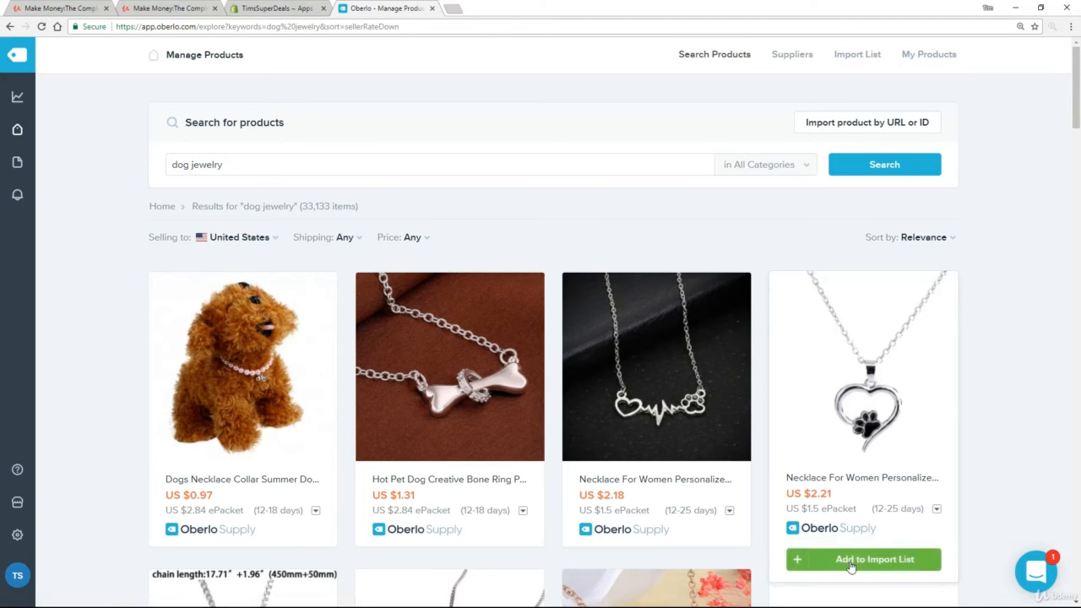
click(851, 564)
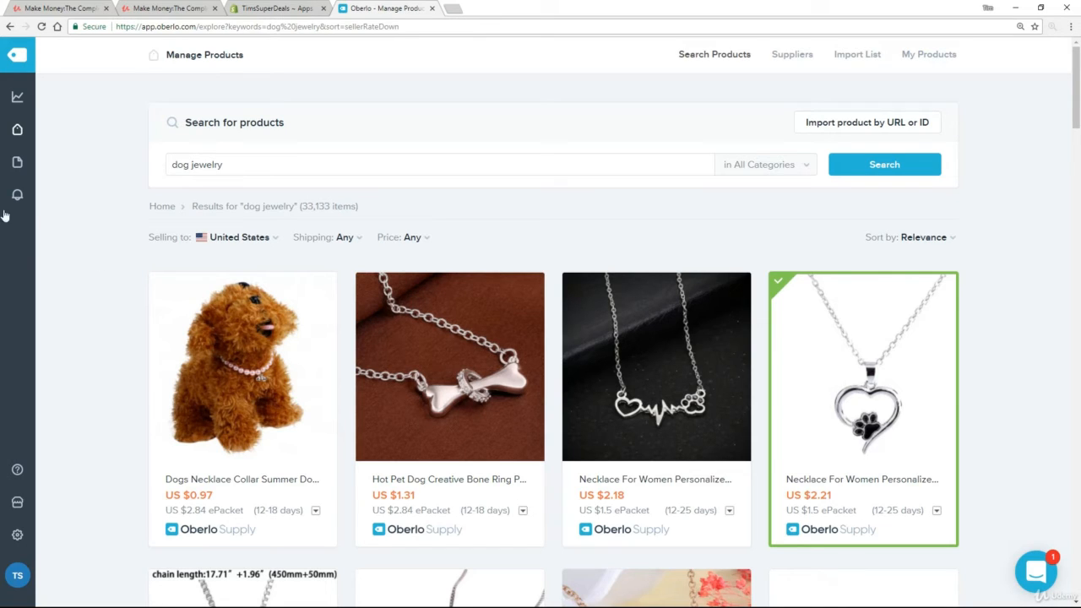
mouse_move(16, 133)
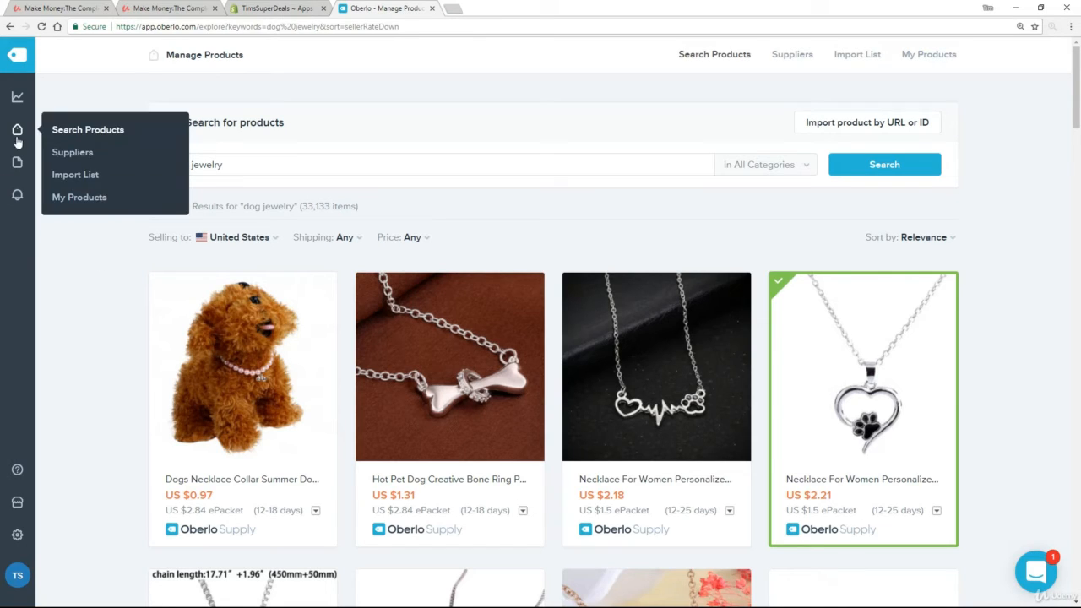
Open the Import List, select the necklace's name, and view its Description tab.
click(76, 174)
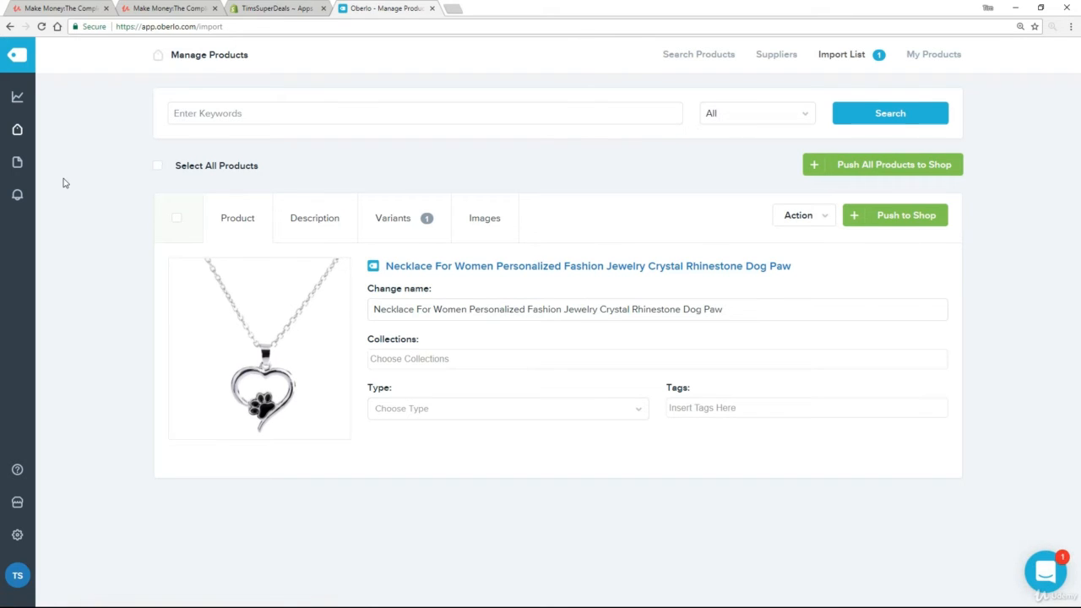
drag(755, 309, 343, 339)
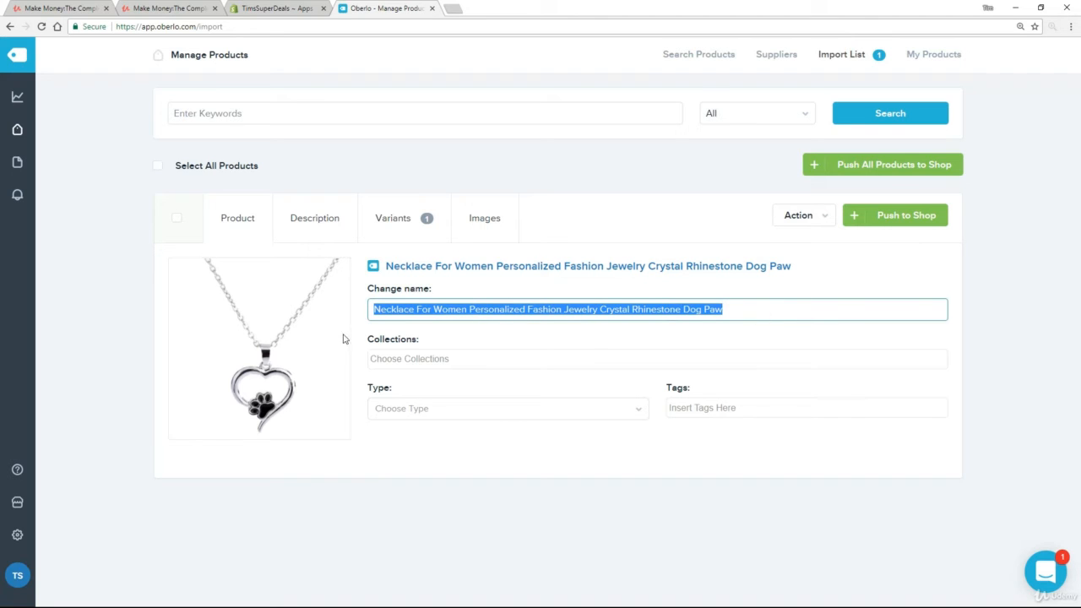
click(309, 225)
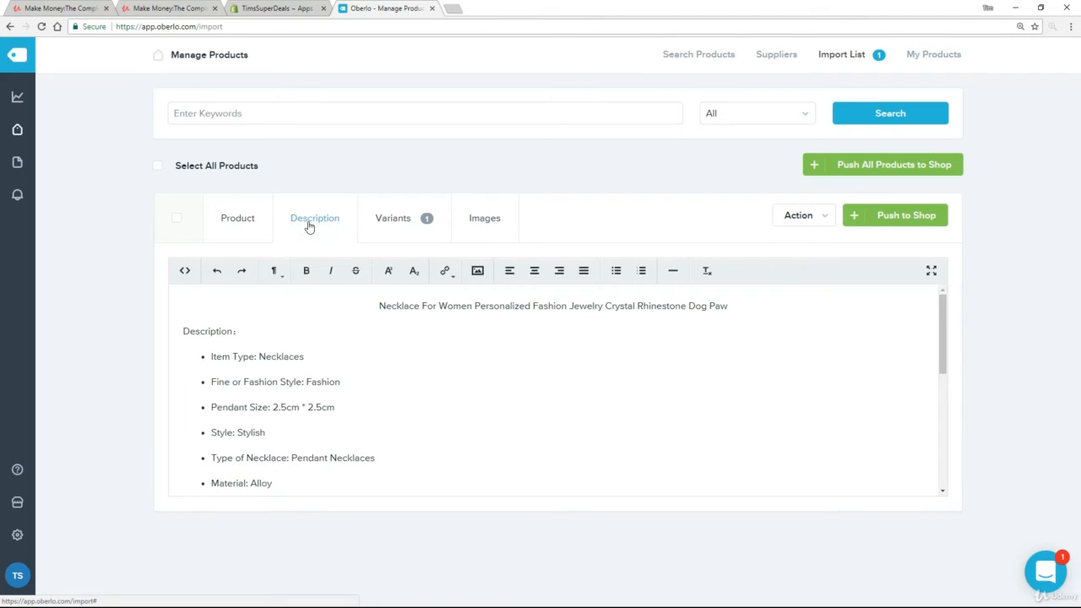
Review the necklace's description, variants and images, then return to its Product details.
scroll(482, 398, down, 5)
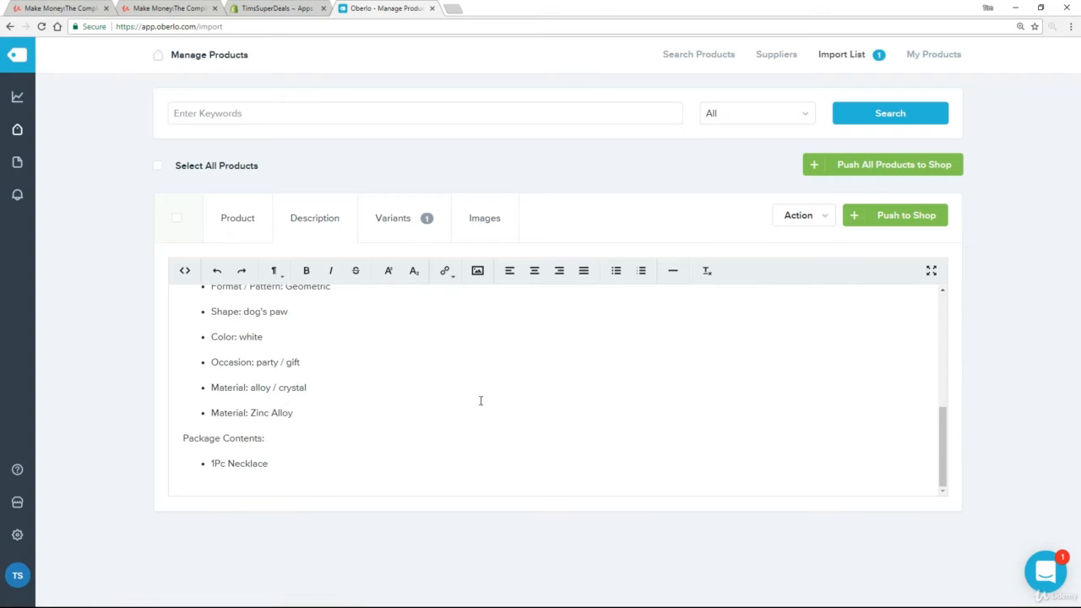
scroll(481, 400, up, 5)
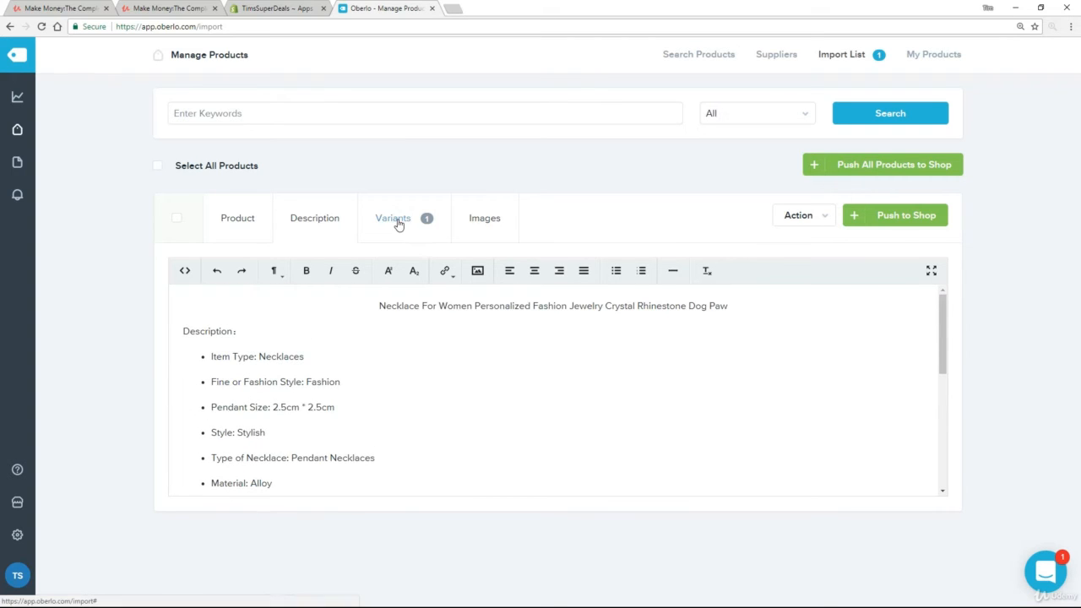
click(399, 221)
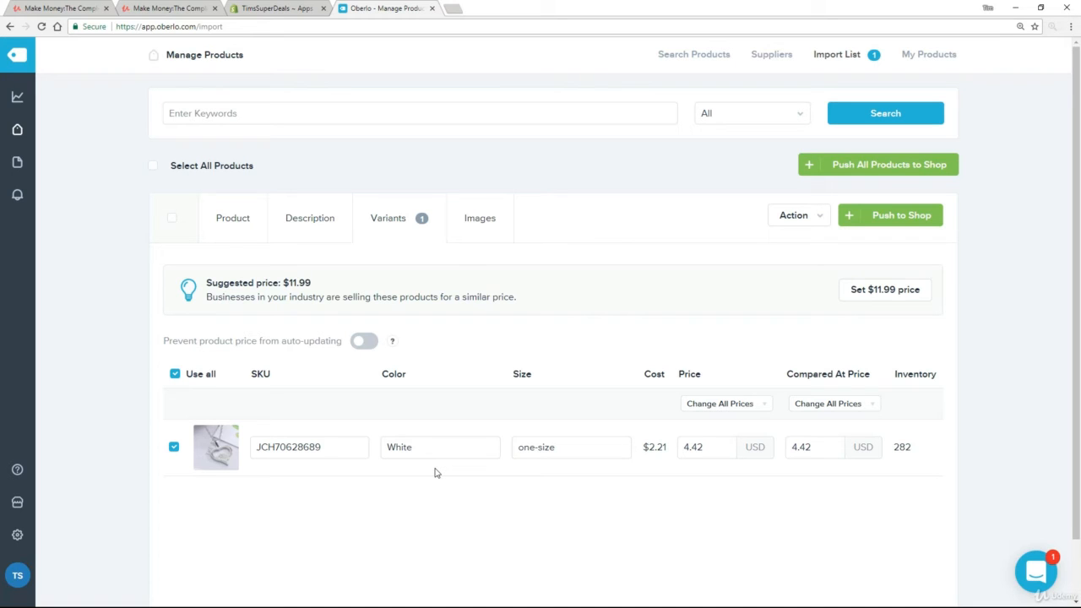
click(483, 223)
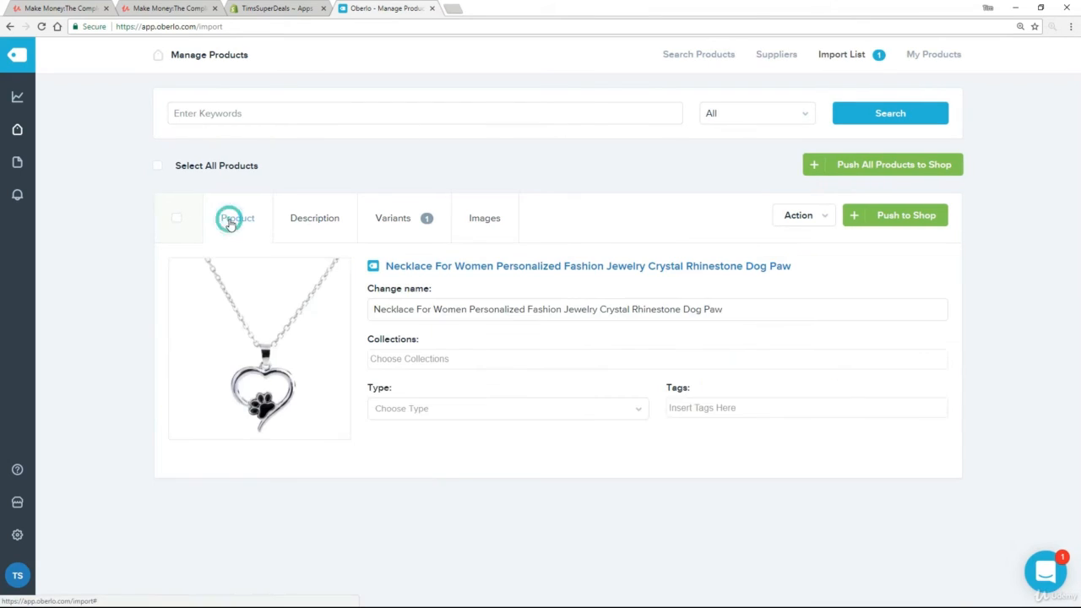
click(229, 223)
Put the necklace in the Necklaces collection, then return to Search Products.
click(438, 359)
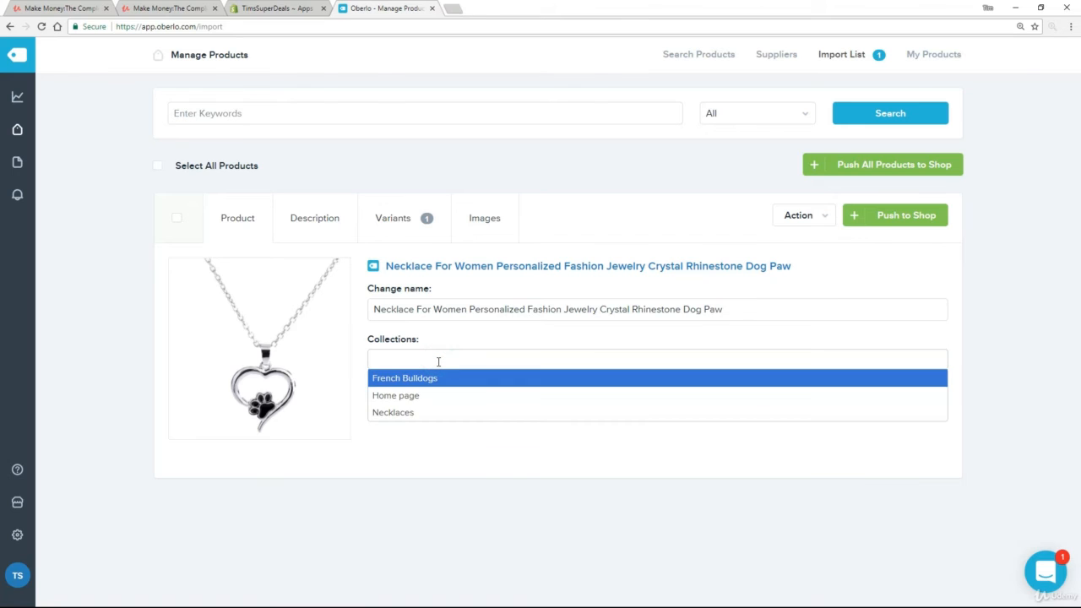
click(405, 413)
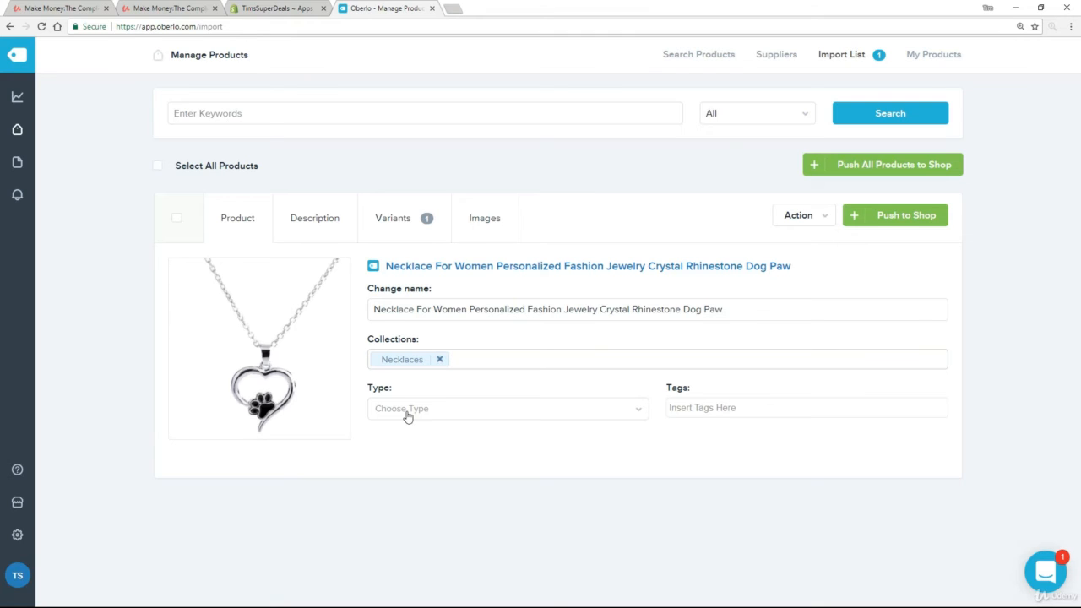
click(900, 217)
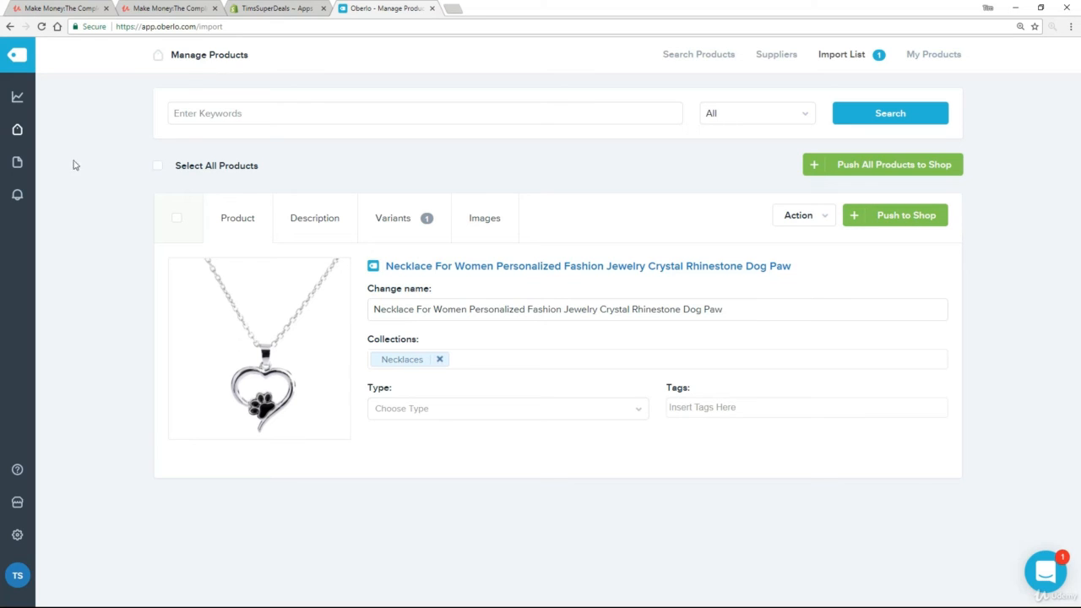
mouse_move(6, 136)
click(72, 133)
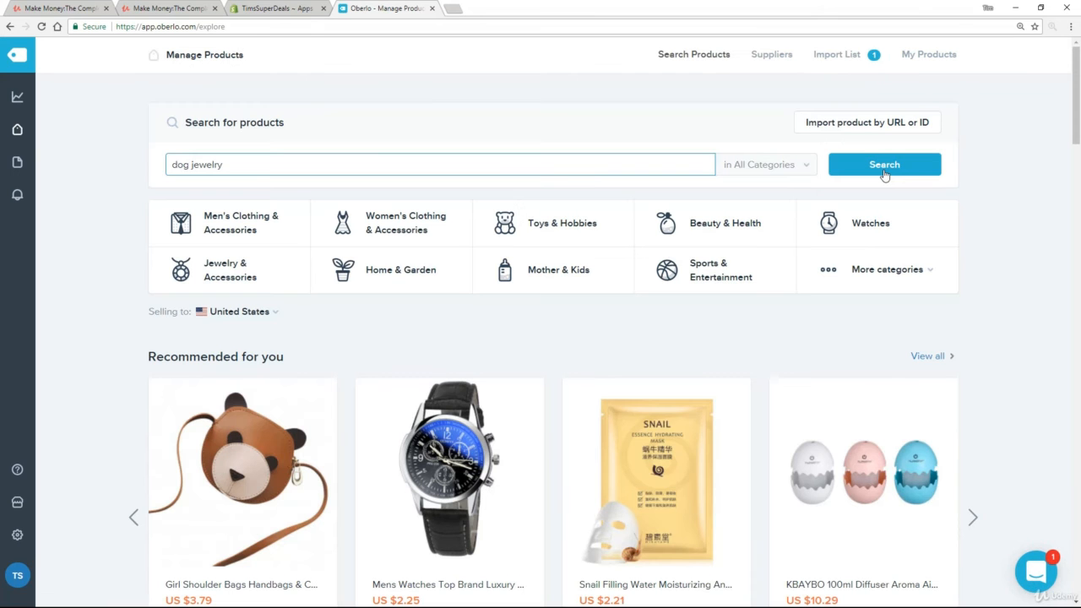
Search 'dog jewelry' filtered to a $0–$4 price range and ePacket shipping.
click(885, 169)
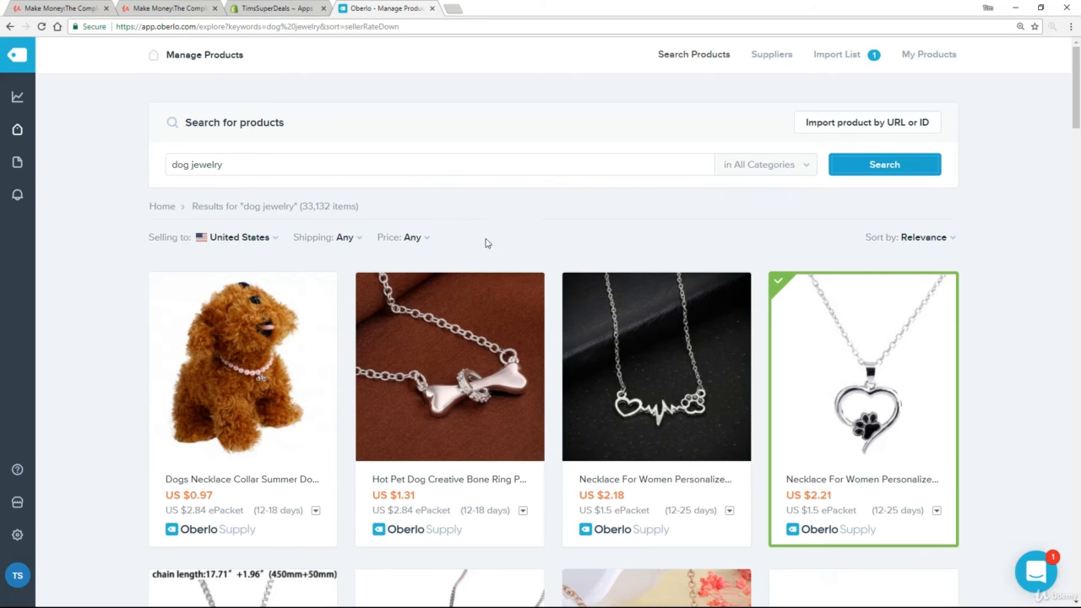
click(430, 237)
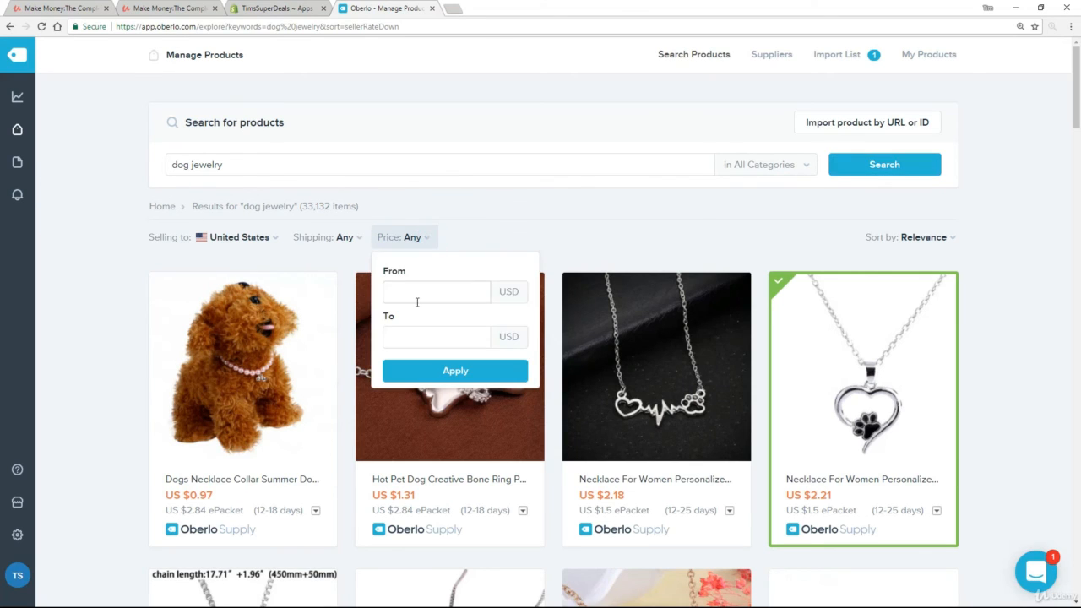
click(423, 292)
text(0)
key(Tab)
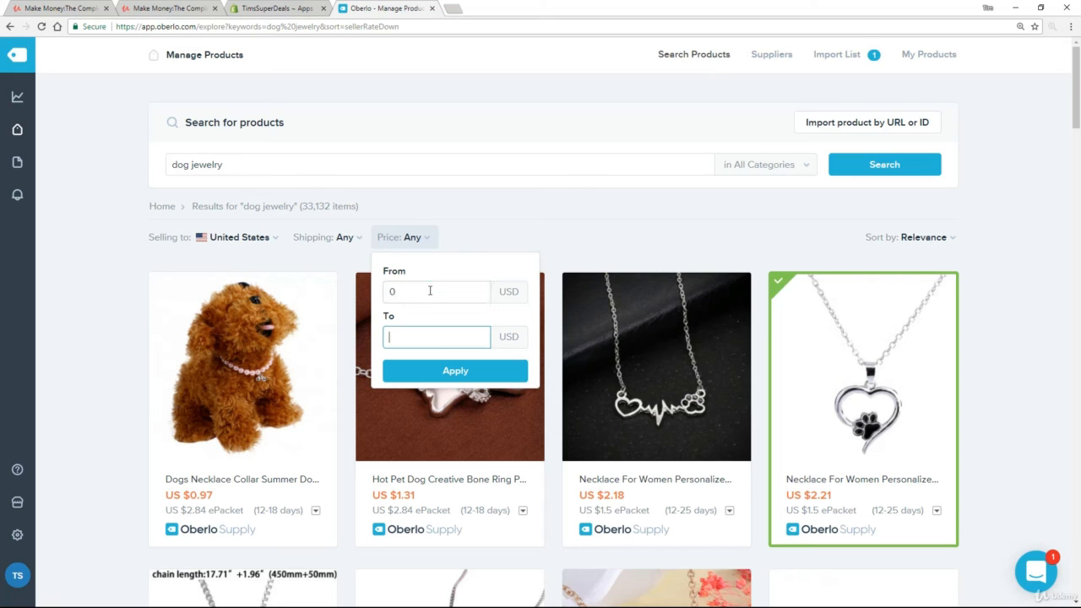
text(4)
click(442, 380)
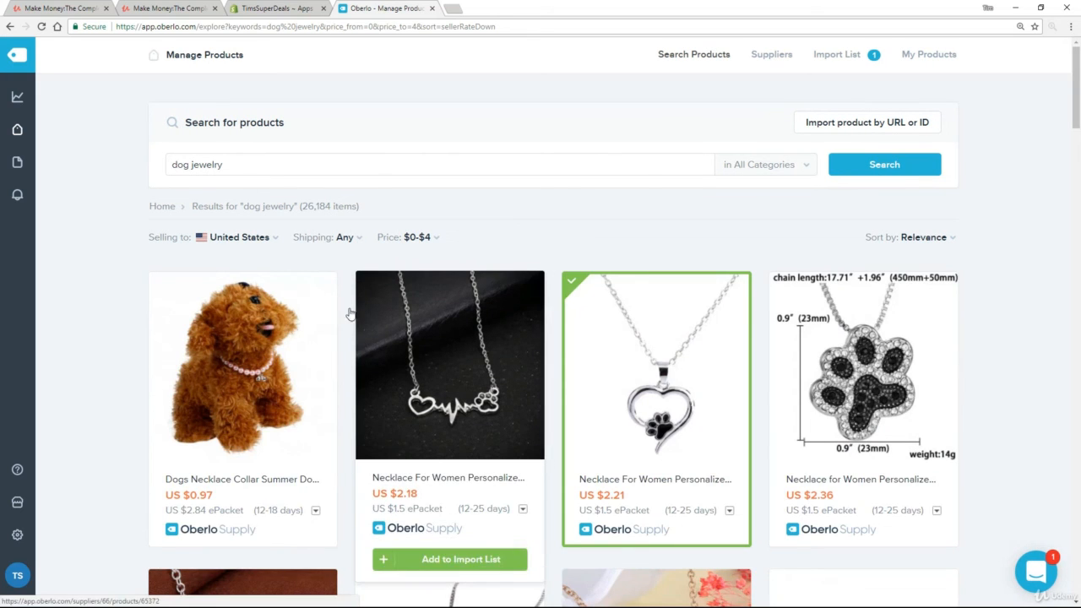
click(366, 246)
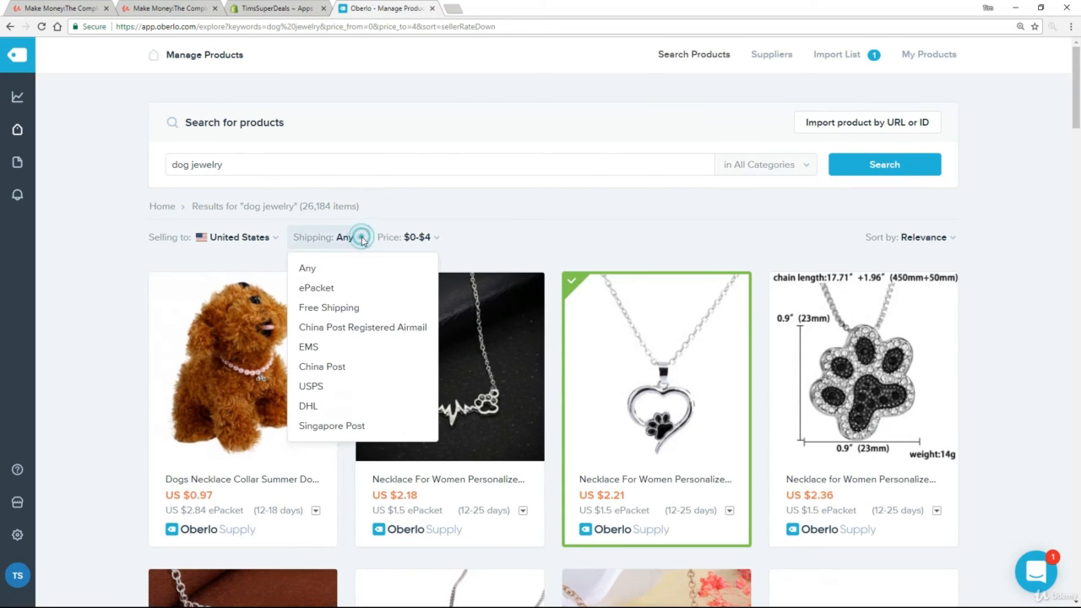
click(322, 290)
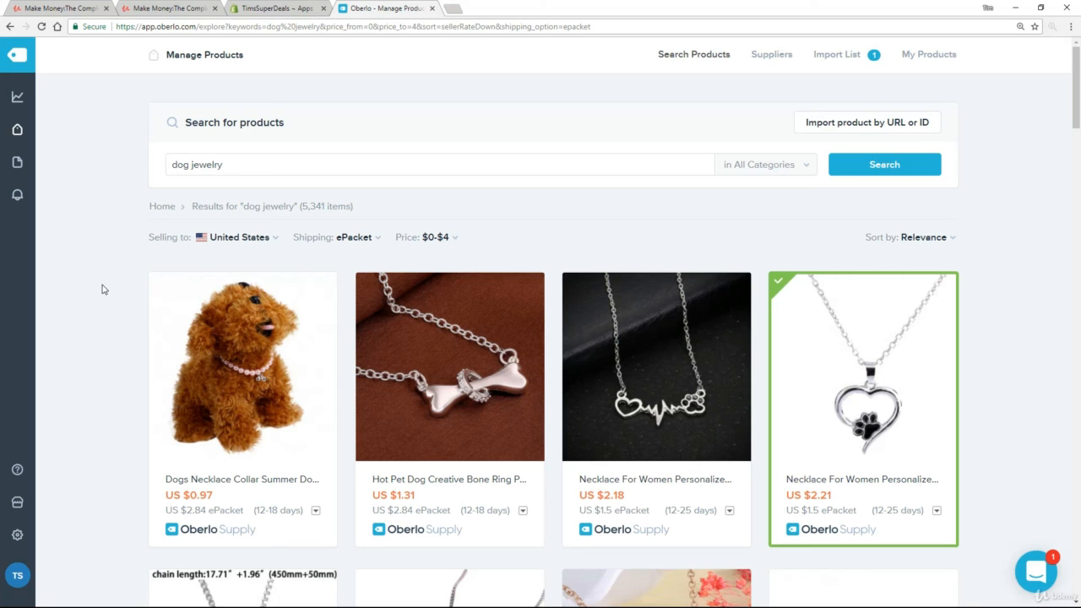
Add the bone ring necklace and the dog-paw pendant to the import list.
scroll(98, 287, down, 3)
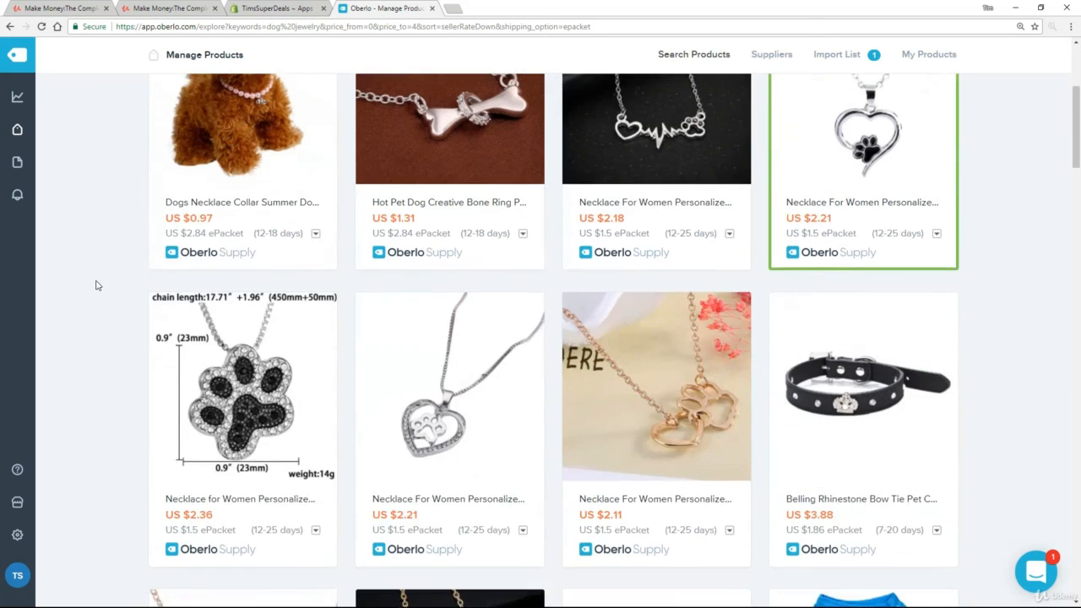
mouse_move(439, 243)
scroll(463, 309, up, 2)
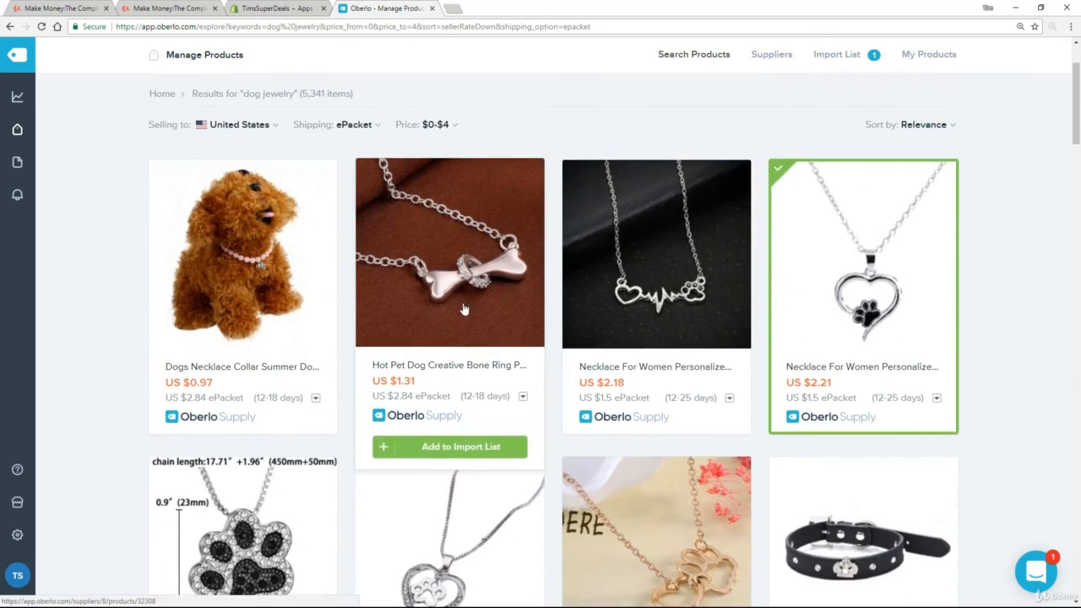
click(454, 446)
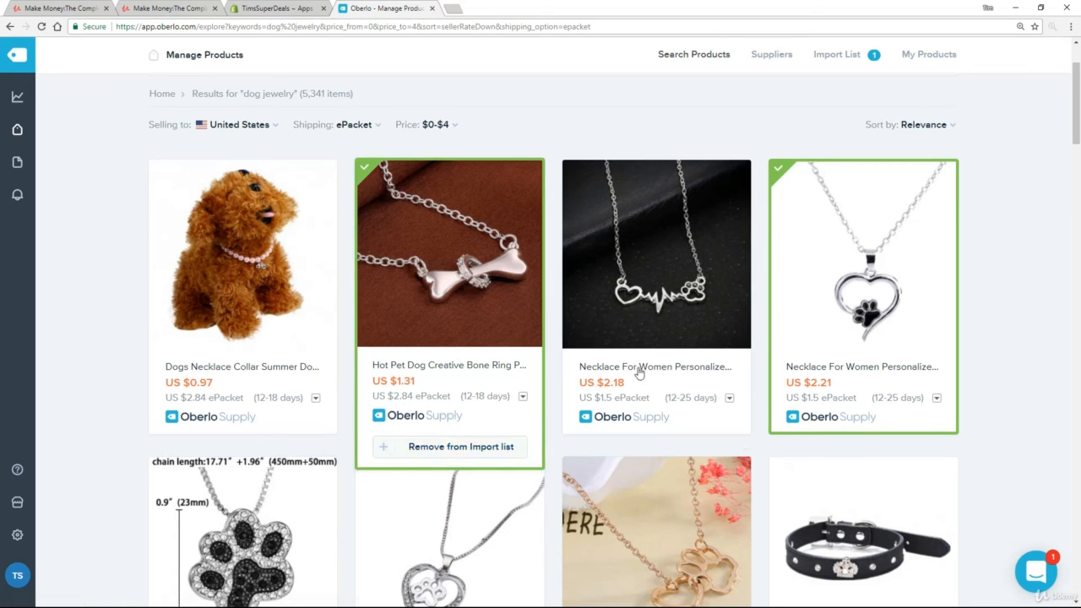
scroll(640, 374, down, 4)
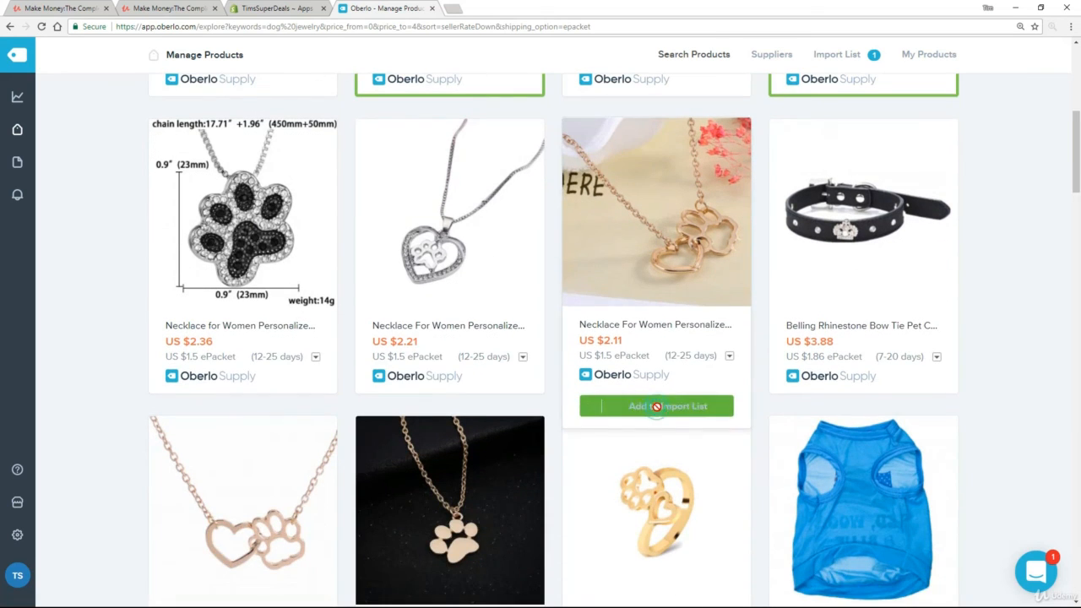
scroll(439, 385, down, 3)
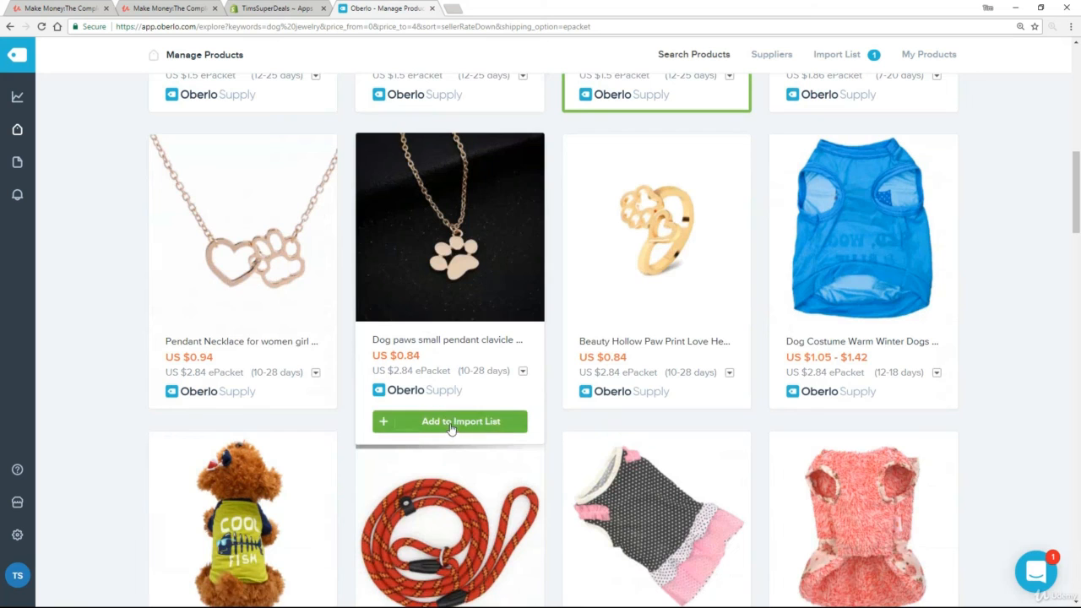
click(451, 422)
Go to the Import List from the sidebar home flyout.
scroll(680, 395, down, 4)
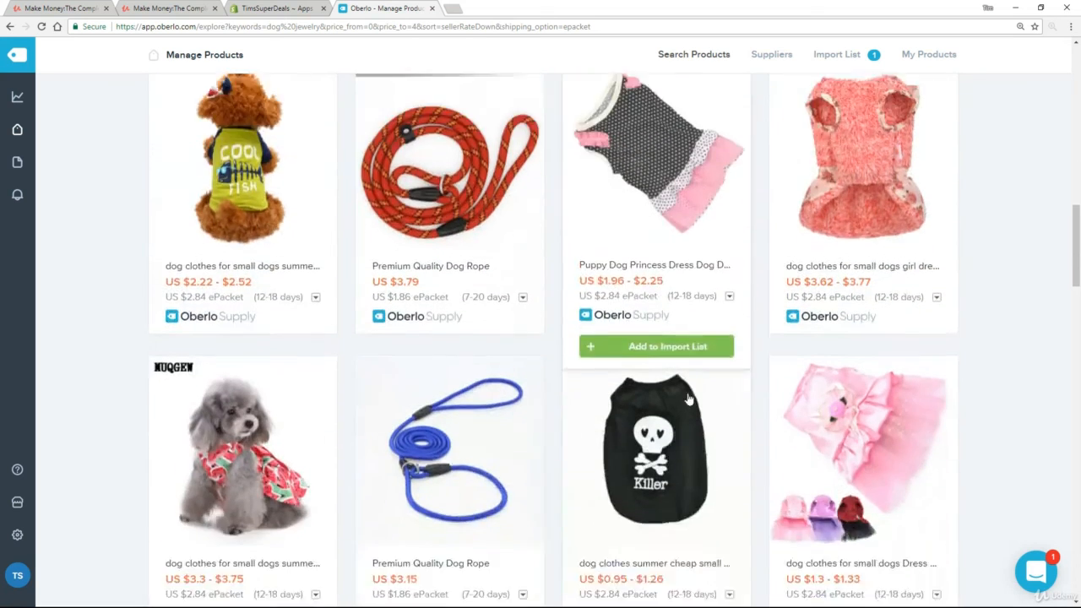
scroll(688, 399, down, 2)
scroll(569, 405, up, 3)
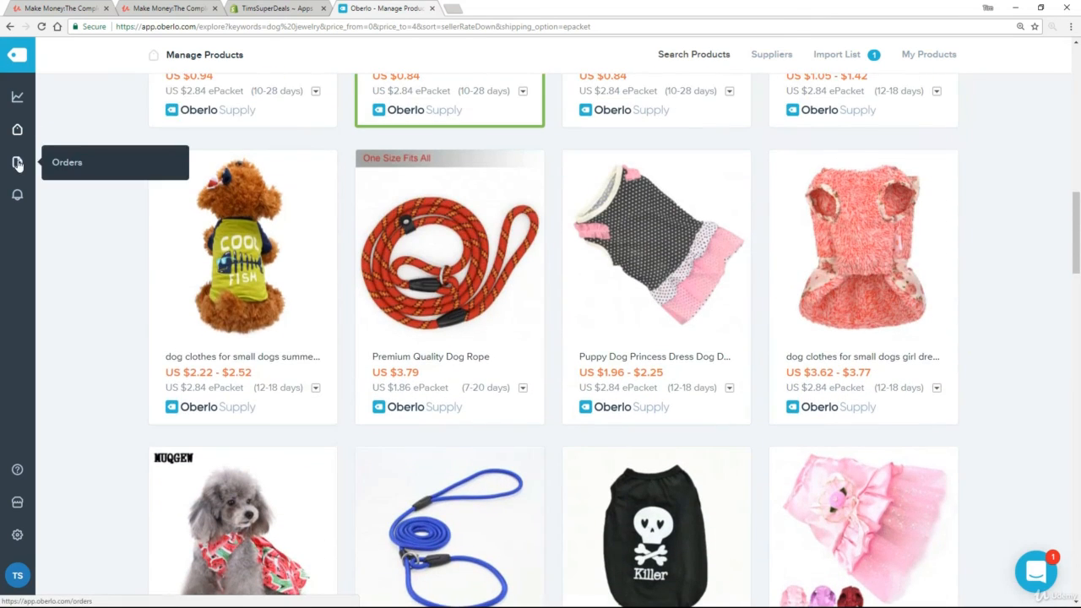
mouse_move(17, 129)
click(94, 176)
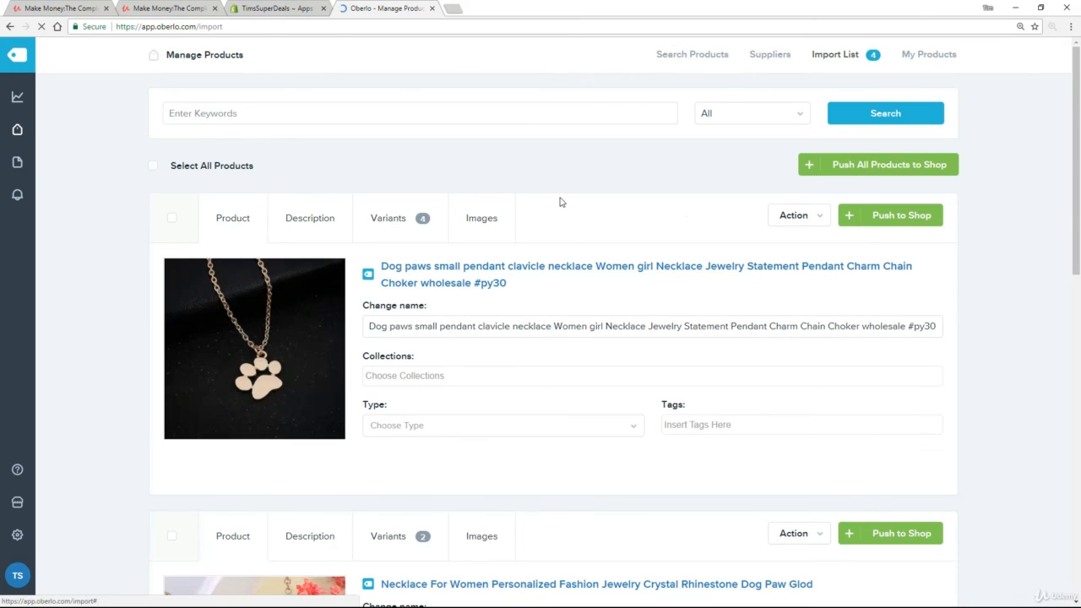
Scroll through the Import List to review the four dog-themed necklaces.
scroll(1039, 232, down, 5)
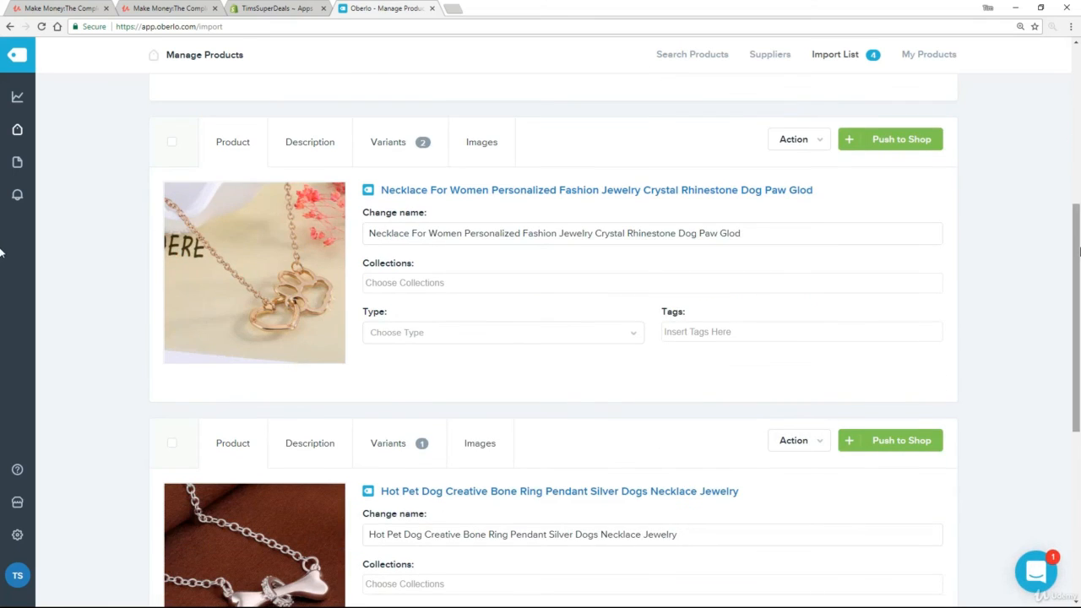
drag(1078, 251, 1077, 52)
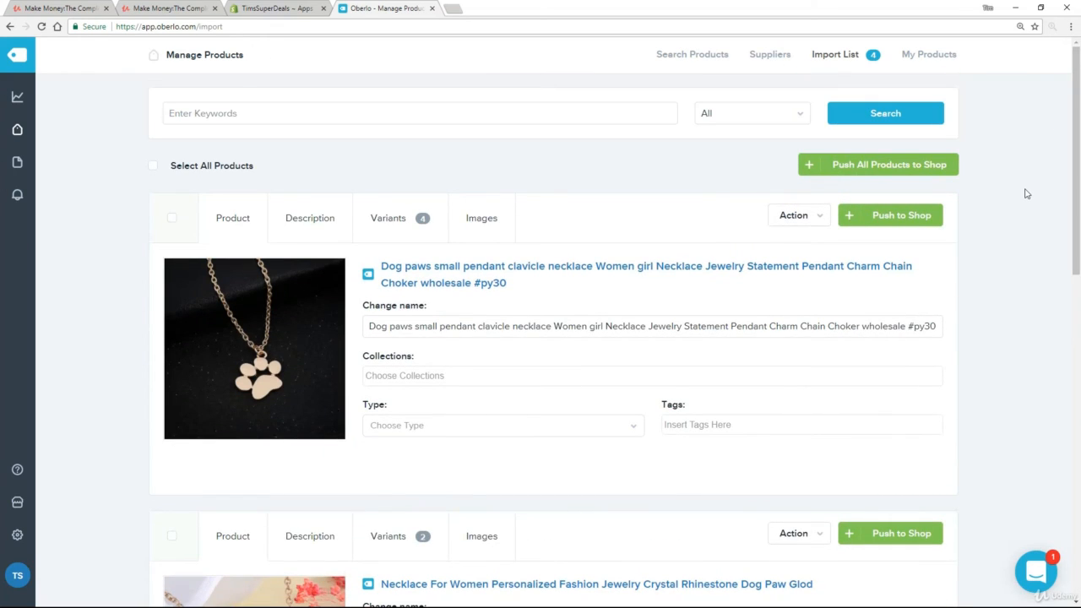